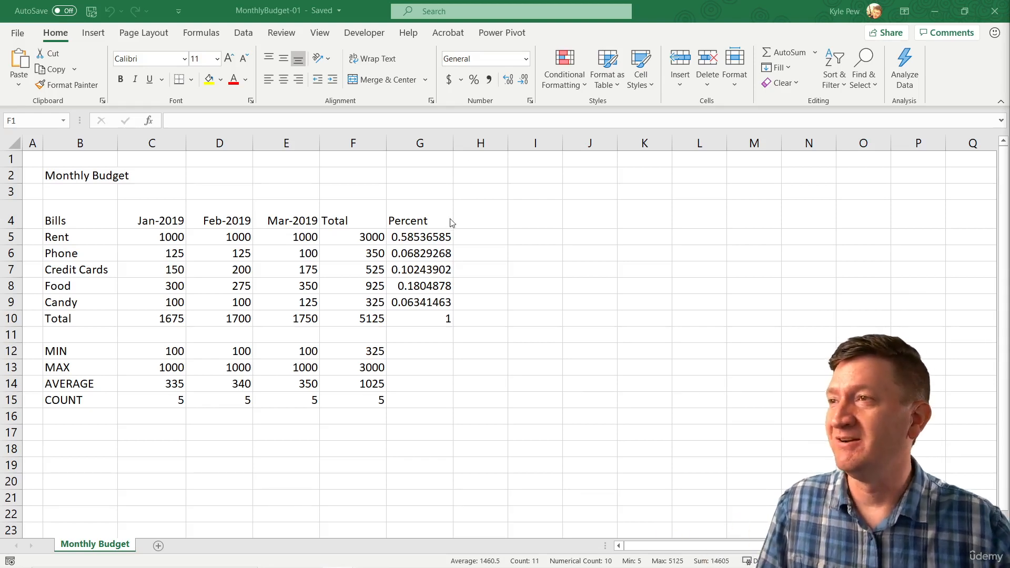
pyautogui.hotkey('ctrl', '2')
pyautogui.moveTo(387, 206)
pyautogui.mouseDown()
pyautogui.moveTo(451, 286)
pyautogui.moveTo(461, 336)
pyautogui.mouseUp()
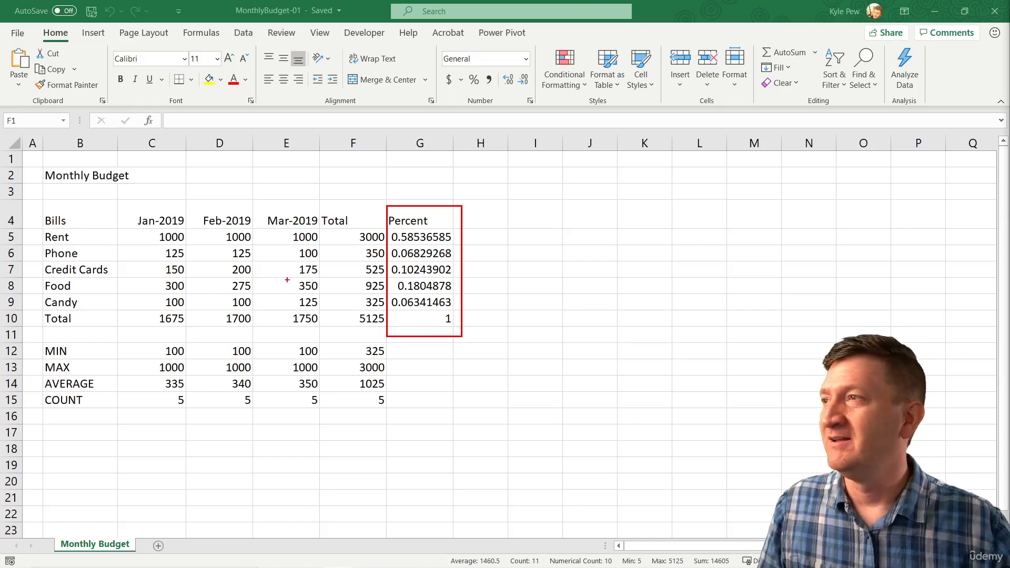
pyautogui.moveTo(119, 228); pyautogui.dragTo(384, 329)
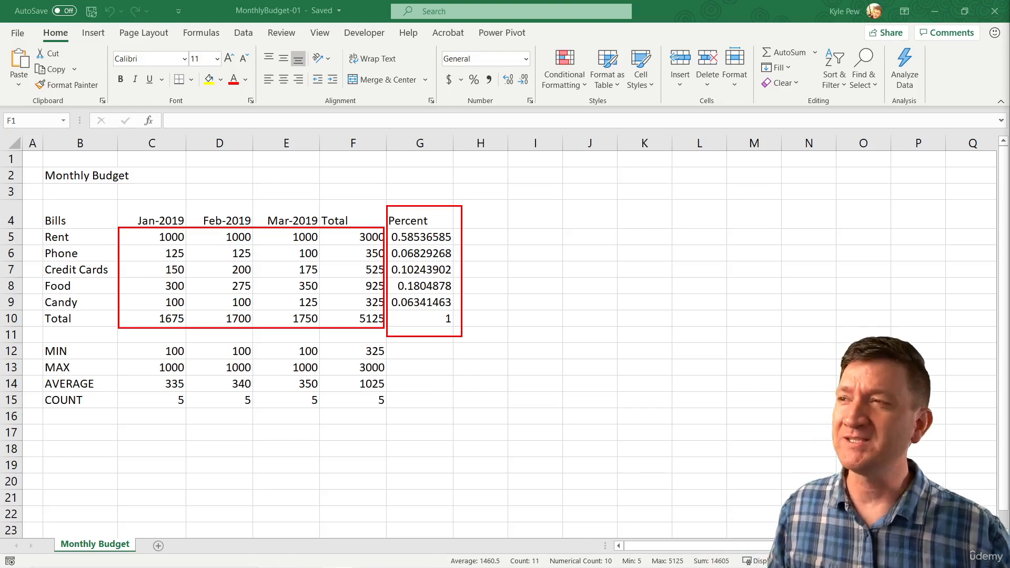
pyautogui.moveTo(146, 171); pyautogui.dragTo(205, 157)
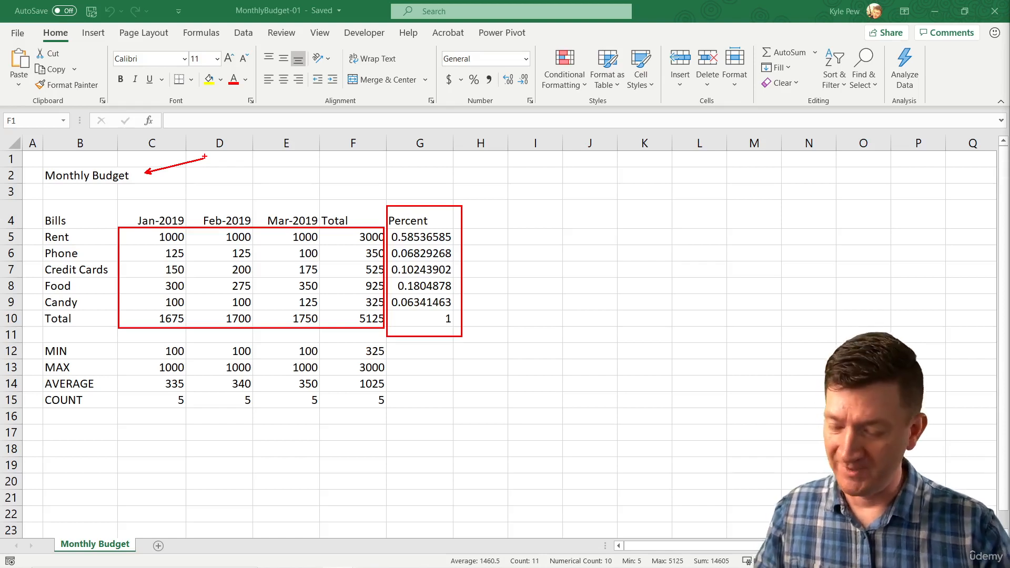
pyautogui.press('Escape')
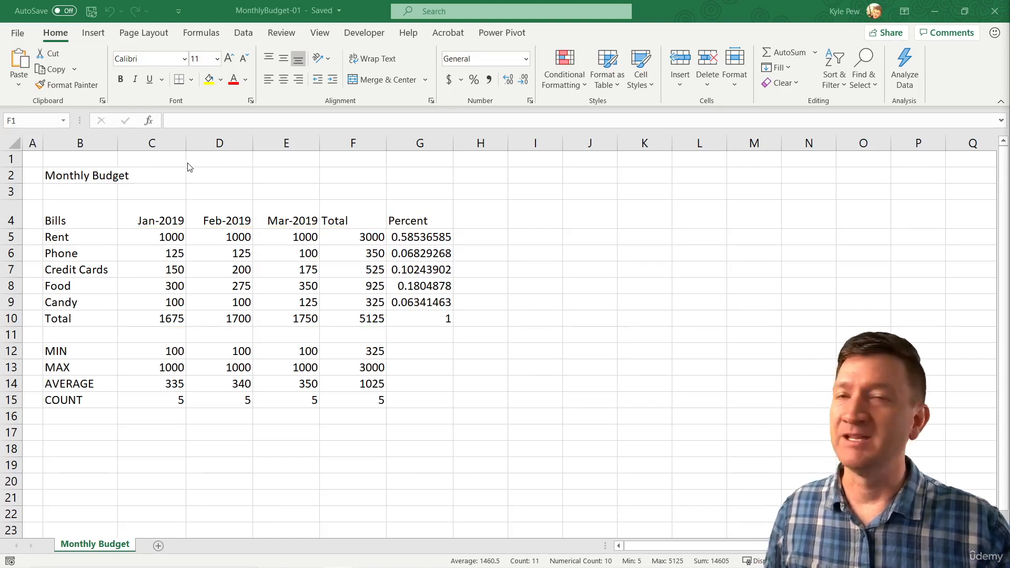
# - Select the Monthly Budget title in cell B2
pyautogui.hotkey('ctrl', 'space')
pyautogui.click(84, 178)
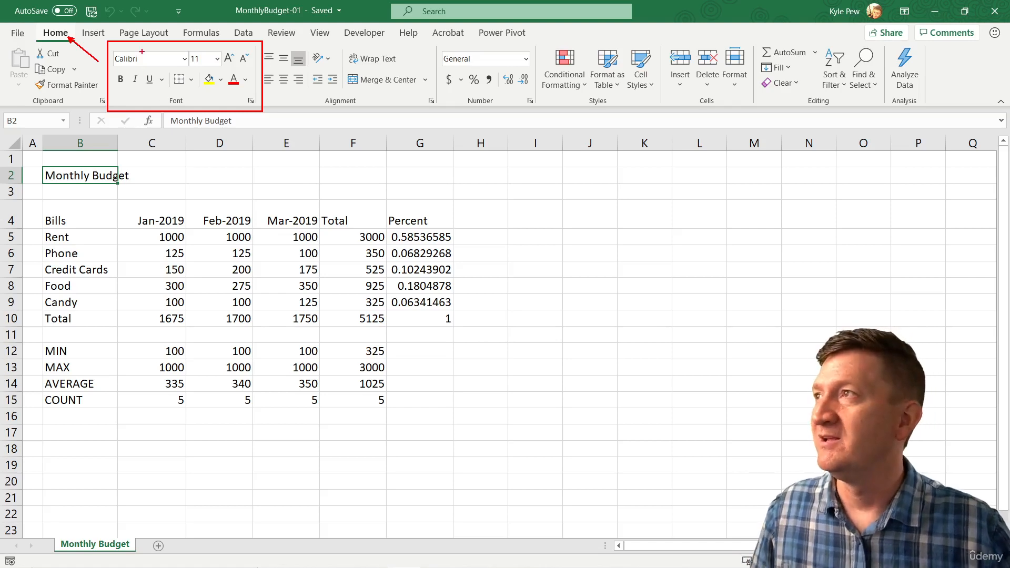
pyautogui.moveTo(142, 51); pyautogui.dragTo(174, 33)
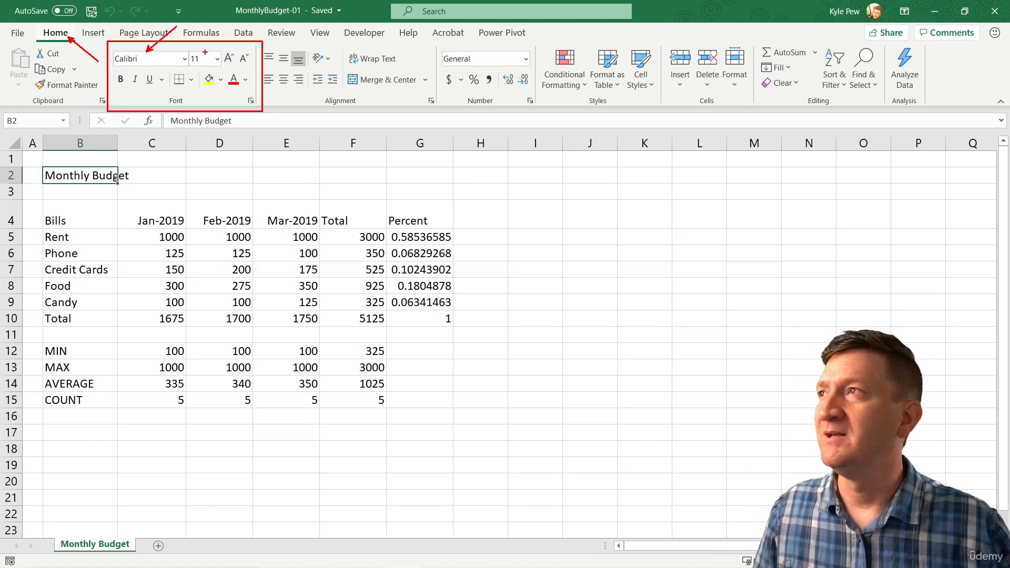
pyautogui.moveTo(205, 53); pyautogui.dragTo(234, 27)
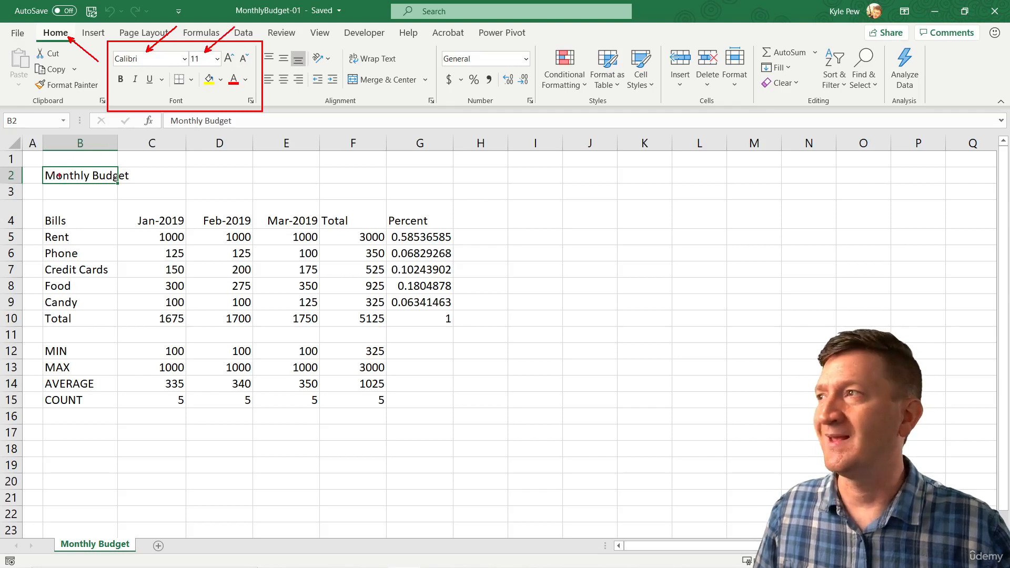
pyautogui.moveTo(224, 50); pyautogui.dragTo(254, 67)
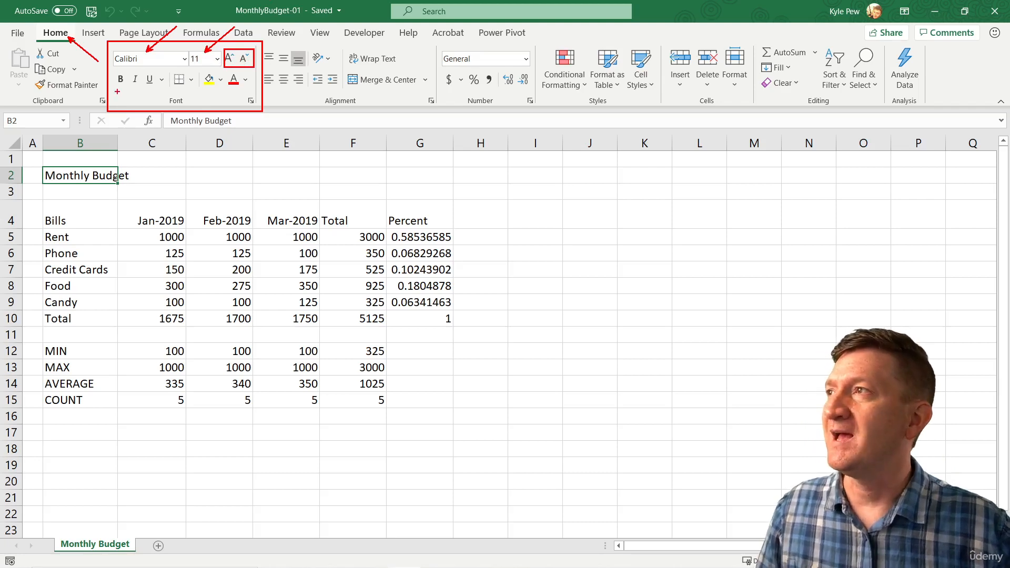
pyautogui.moveTo(119, 101)
pyautogui.mouseDown()
pyautogui.moveTo(120, 89)
pyautogui.moveTo(136, 90)
pyautogui.moveTo(162, 115)
pyautogui.mouseUp()
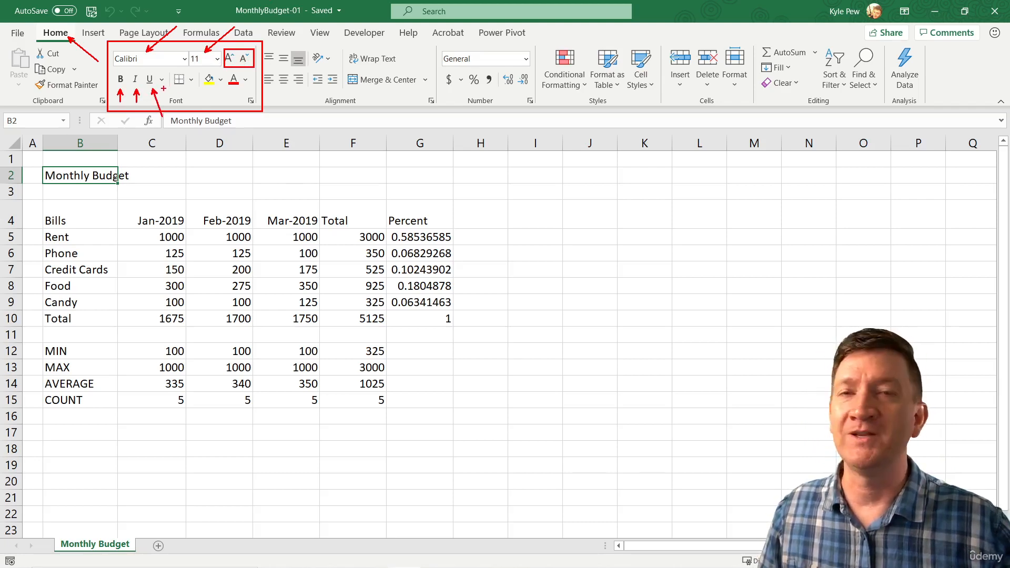
pyautogui.moveTo(184, 85); pyautogui.dragTo(224, 129)
pyautogui.moveTo(237, 89); pyautogui.dragTo(263, 144)
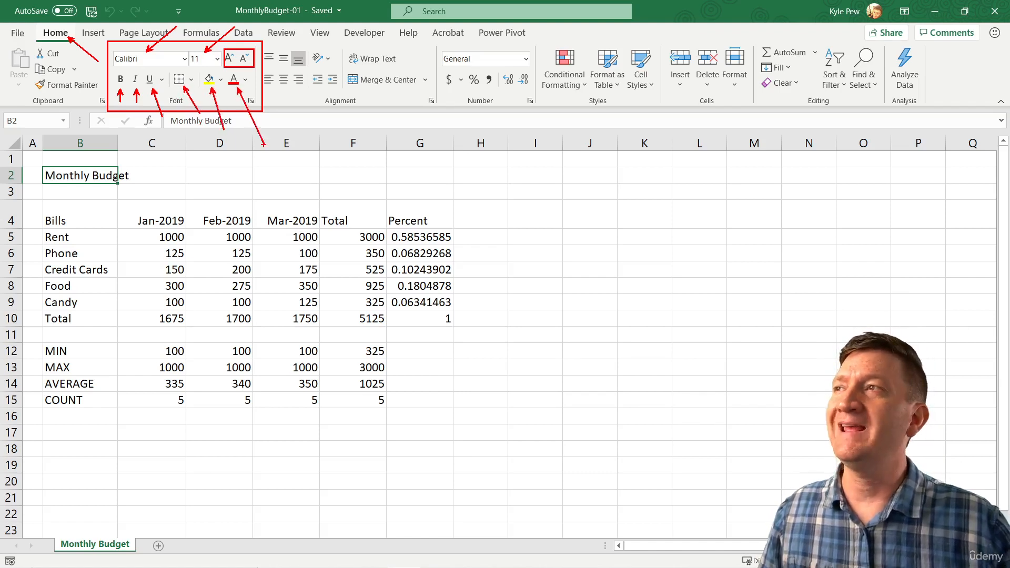
pyautogui.moveTo(258, 100); pyautogui.dragTo(289, 98)
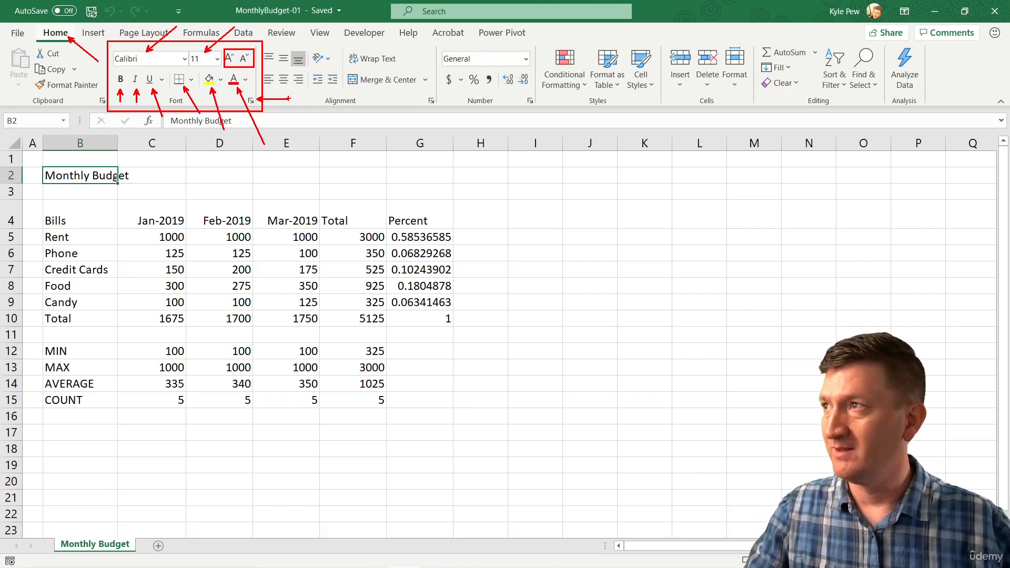
pyautogui.press('Escape')
# - Open the full font settings for the title cell, examine the available options, and close them
pyautogui.click(251, 100)
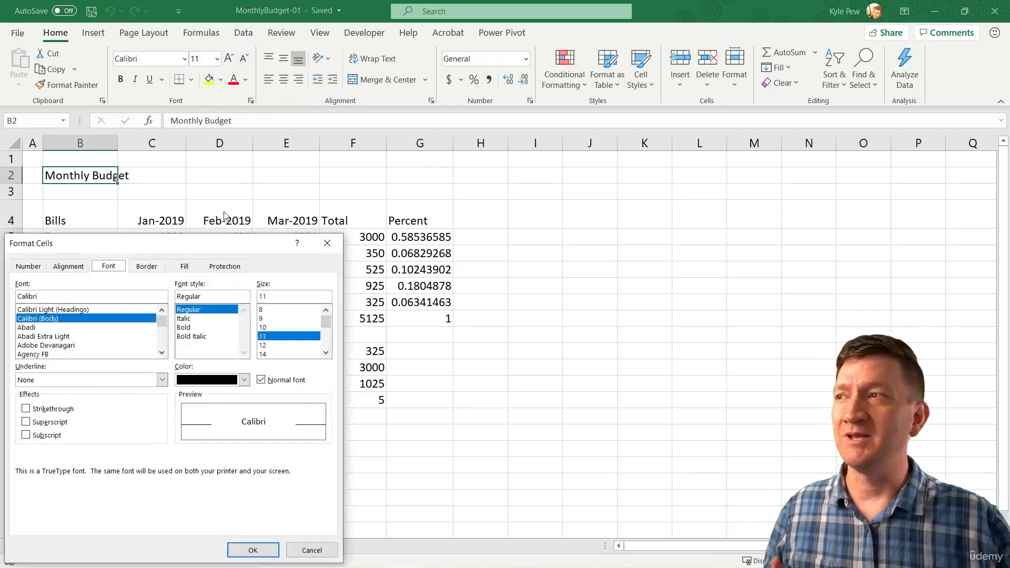
pyautogui.moveTo(211, 239); pyautogui.dragTo(374, 169)
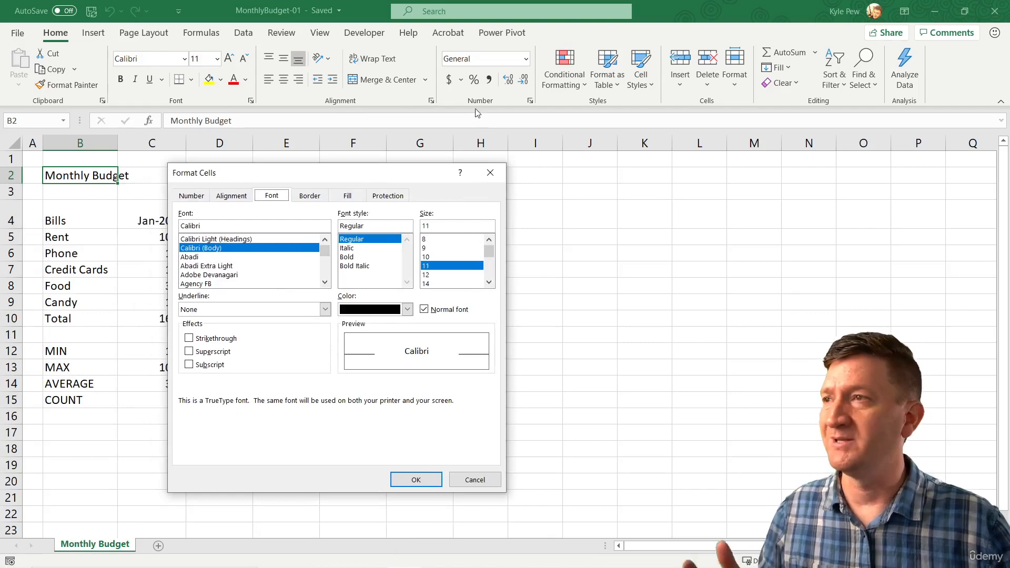
pyautogui.click(491, 172)
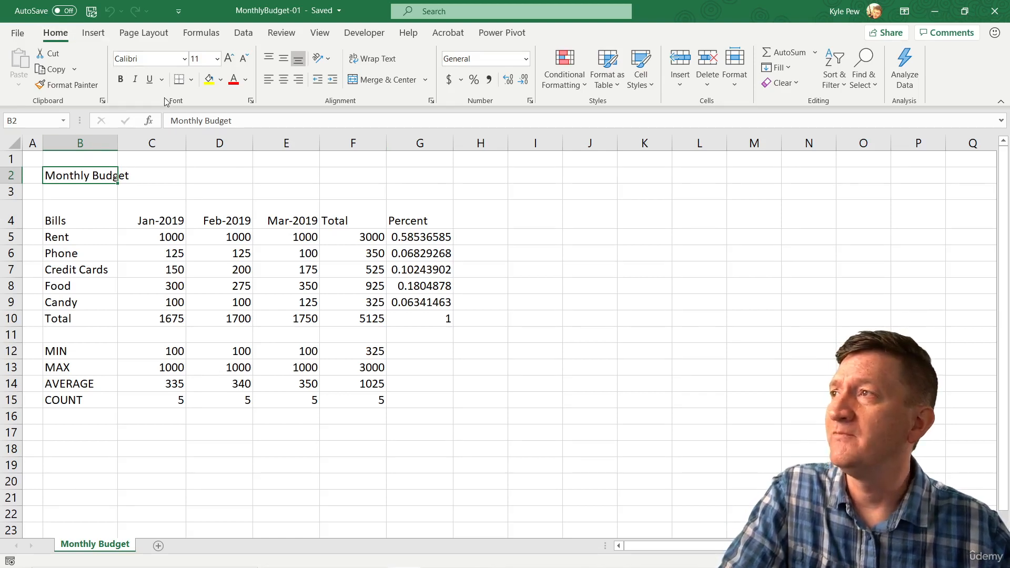
# - Make the Monthly Budget title bold and set its font size to 24
pyautogui.click(125, 82)
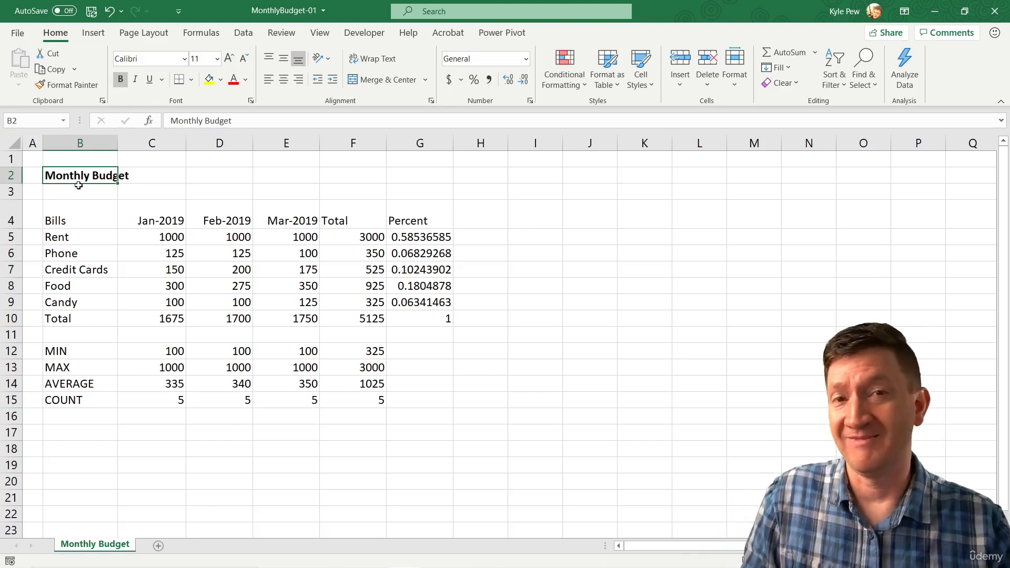
pyautogui.click(217, 59)
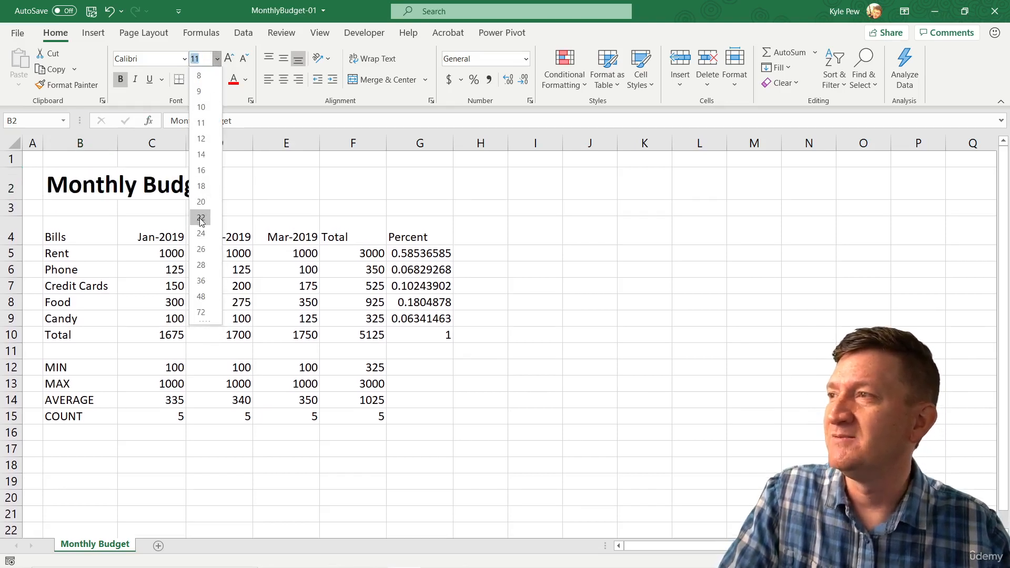
pyautogui.click(200, 234)
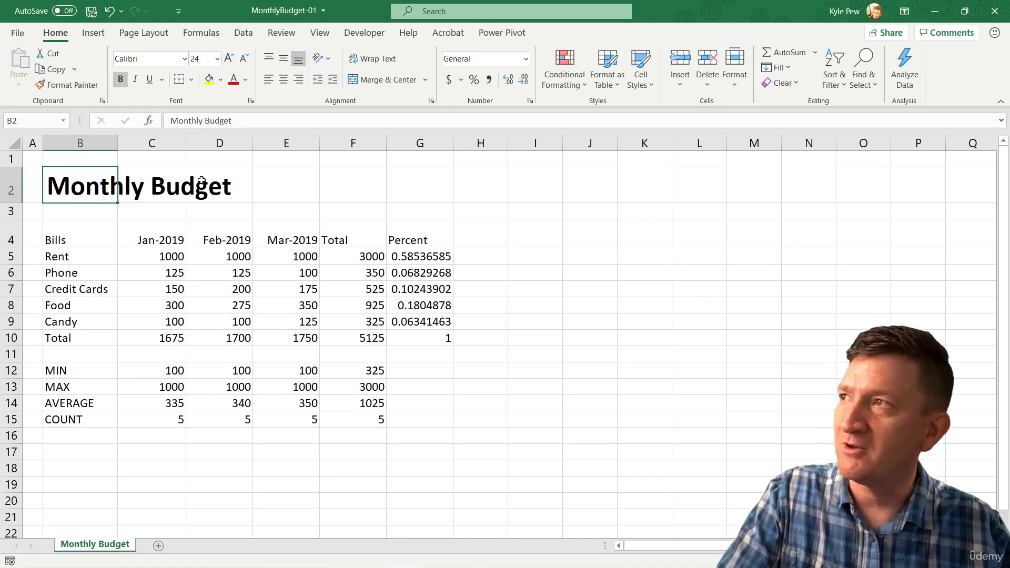
# - Examine the theme and standard font colors offered for the title, without choosing one
pyautogui.click(247, 80)
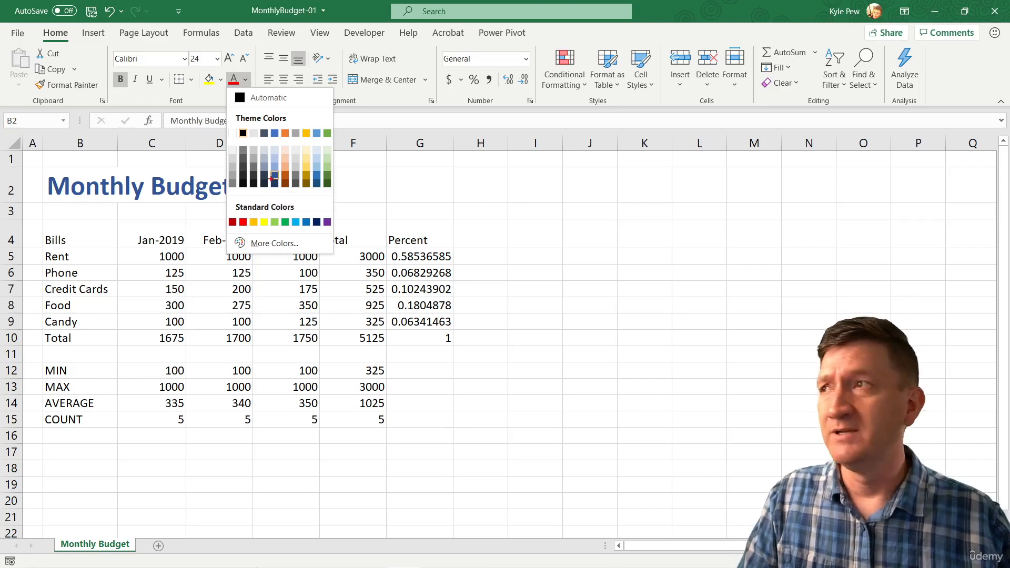
pyautogui.moveTo(226, 111)
pyautogui.mouseDown()
pyautogui.moveTo(319, 164)
pyautogui.moveTo(335, 196)
pyautogui.mouseUp()
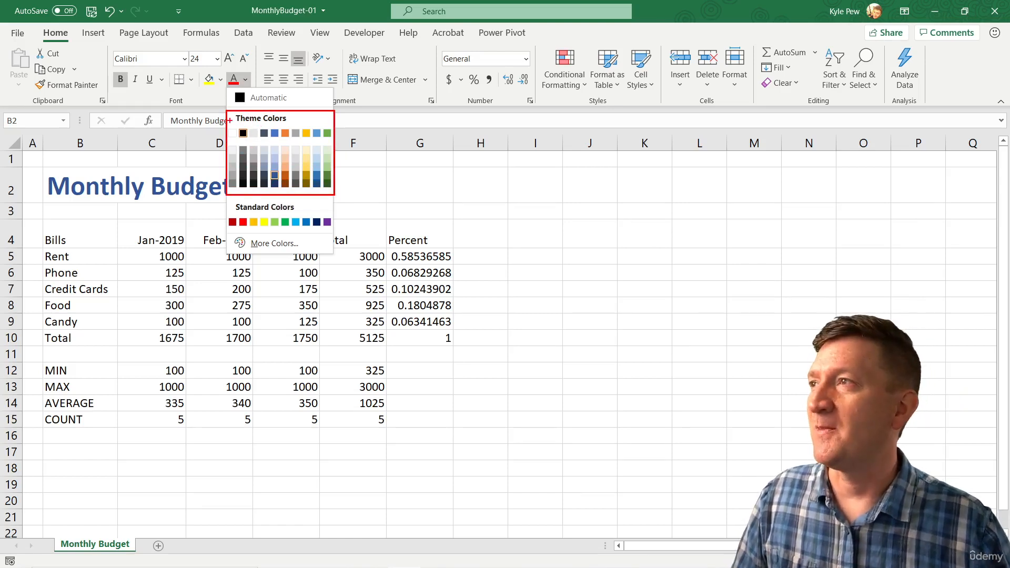
pyautogui.moveTo(229, 120); pyautogui.dragTo(168, 111)
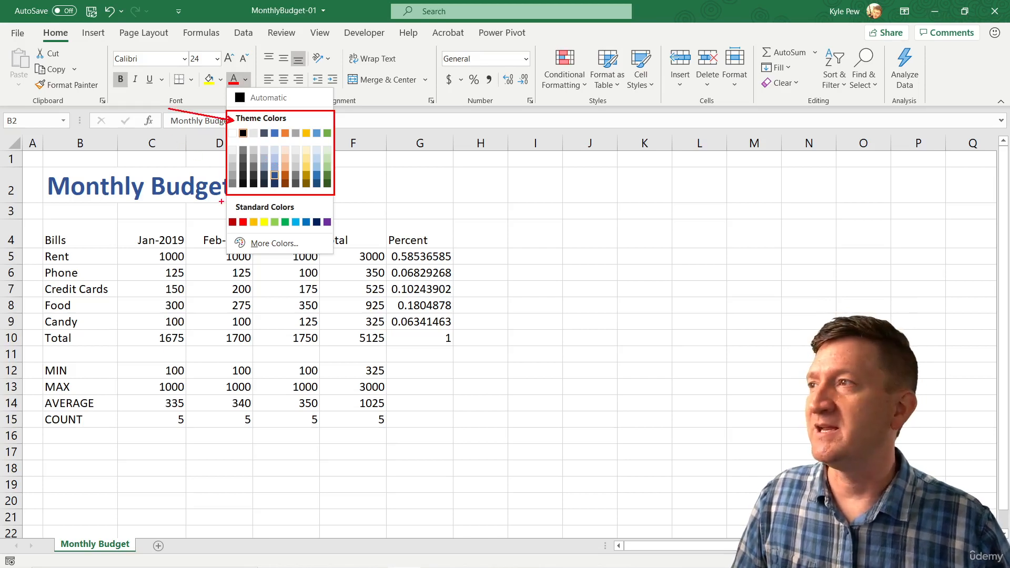
pyautogui.moveTo(221, 200)
pyautogui.mouseDown()
pyautogui.moveTo(337, 231)
pyautogui.moveTo(160, 204)
pyautogui.mouseUp()
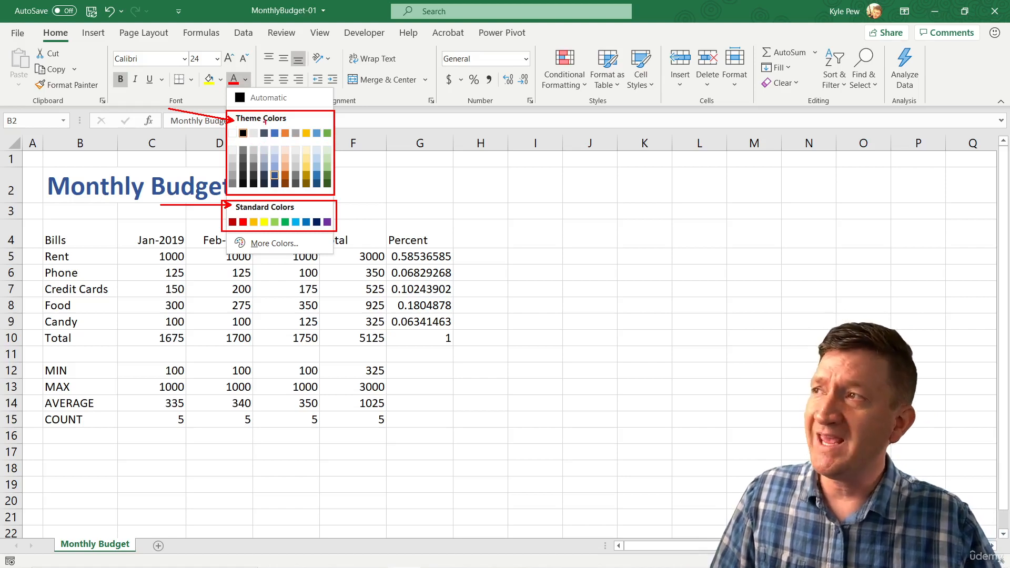
pyautogui.press('Escape')
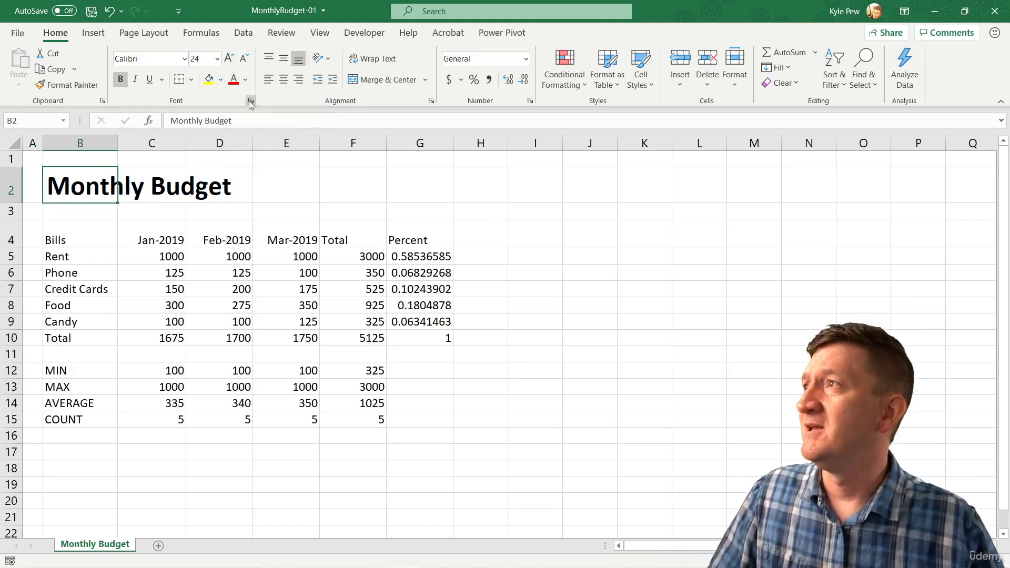
# - Examine the available workbook themes and the color set of the Office theme
pyautogui.click(149, 35)
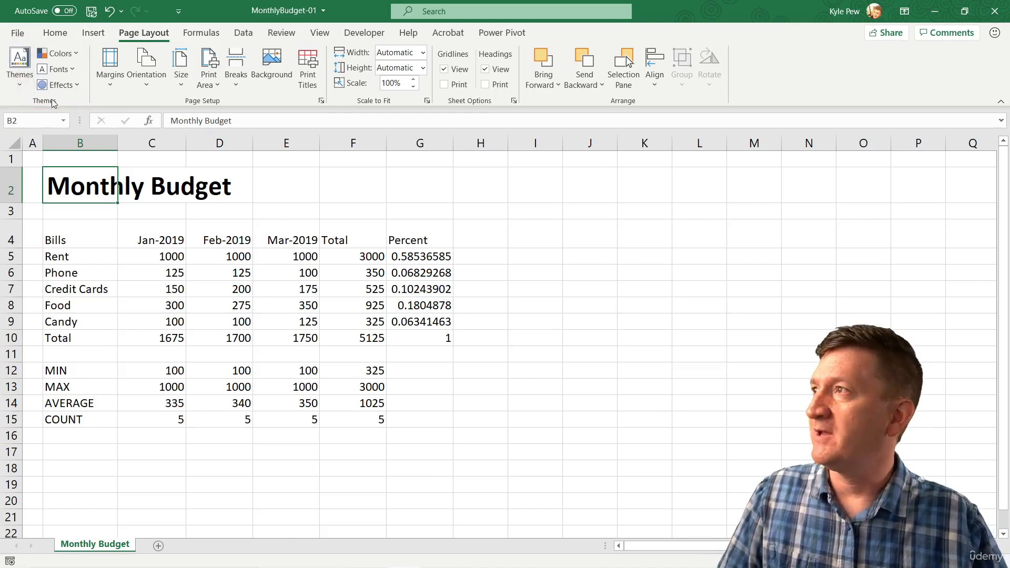
pyautogui.click(21, 84)
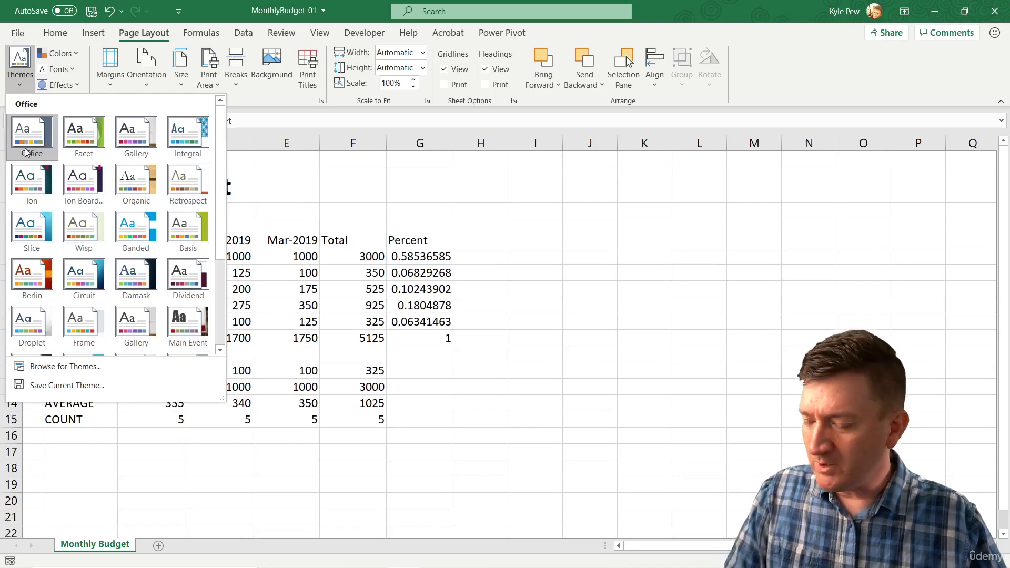
pyautogui.moveTo(9, 136); pyautogui.dragTo(48, 149)
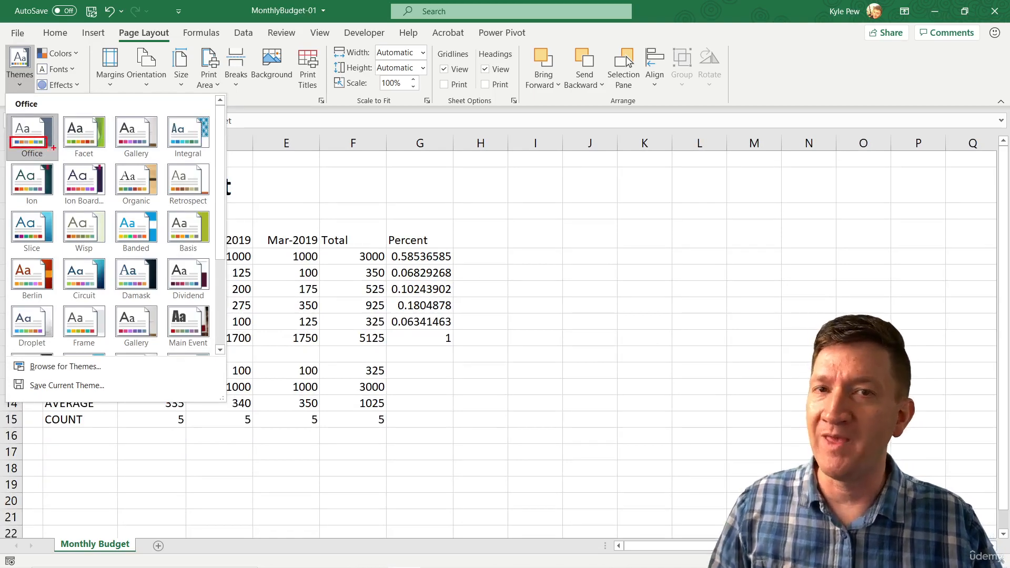
pyautogui.press('Escape')
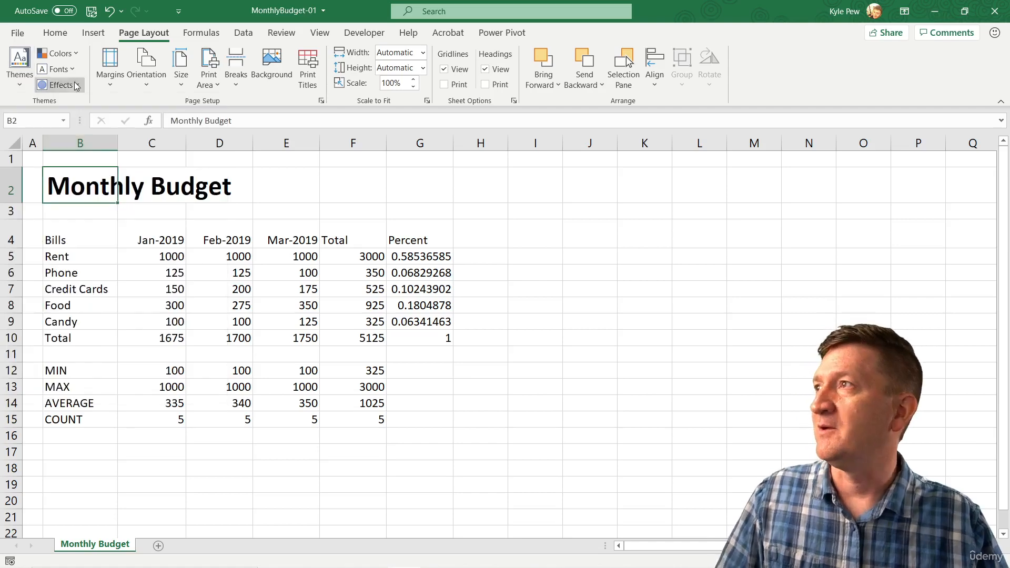
# - Compare the title's font color choices with the color sets of the Office and Circuit themes
pyautogui.click(56, 33)
pyautogui.click(244, 80)
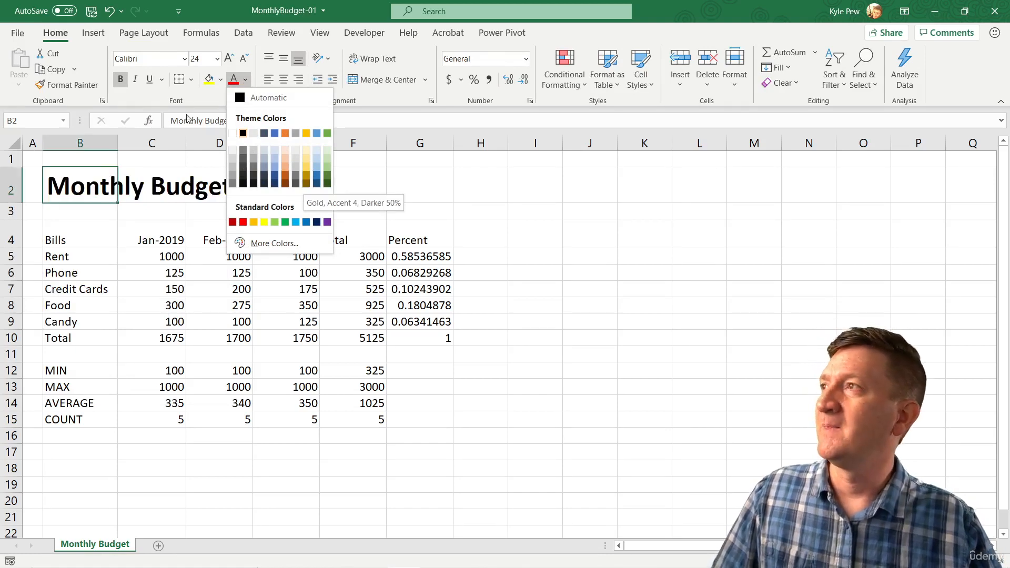
pyautogui.click(143, 32)
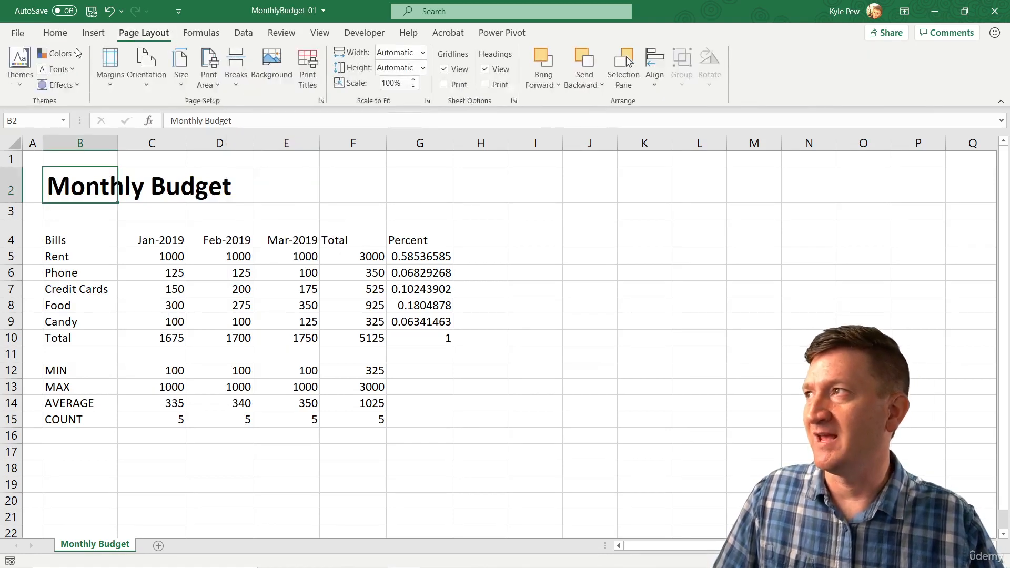
pyautogui.click(23, 85)
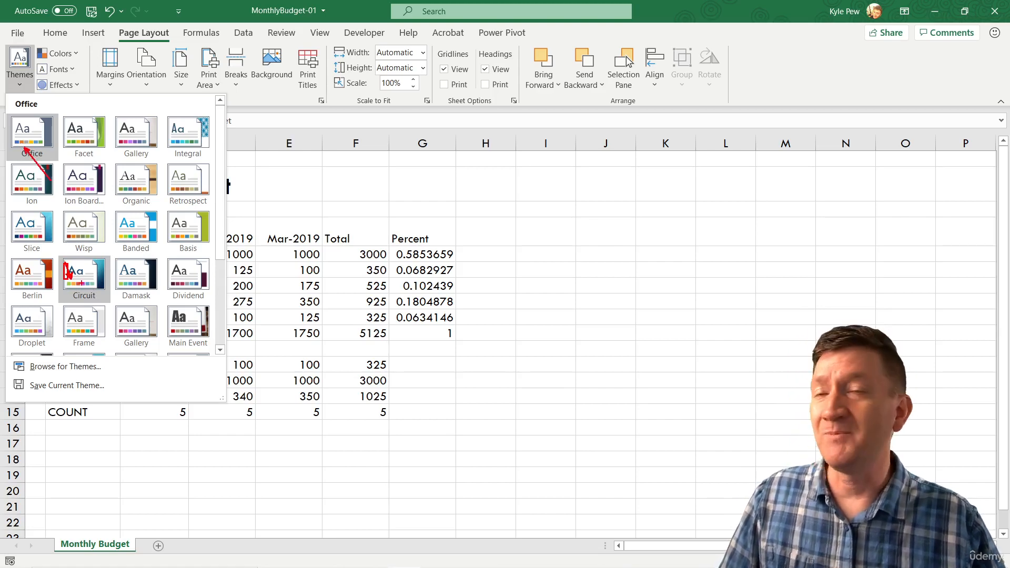
pyautogui.press('Escape')
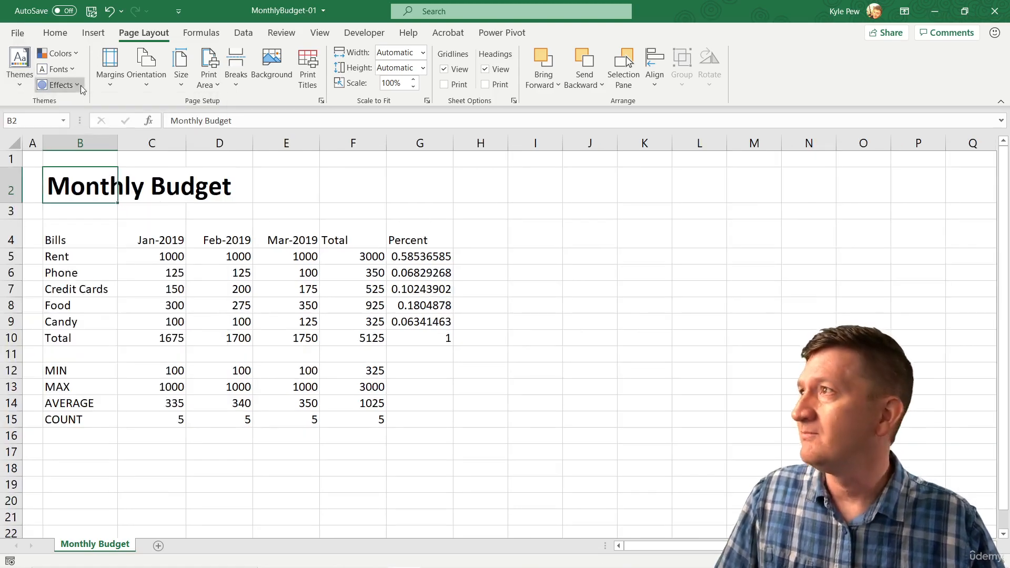
# - Apply the Circuit theme to the workbook and check the theme colors it offers for the title's font
pyautogui.click(27, 86)
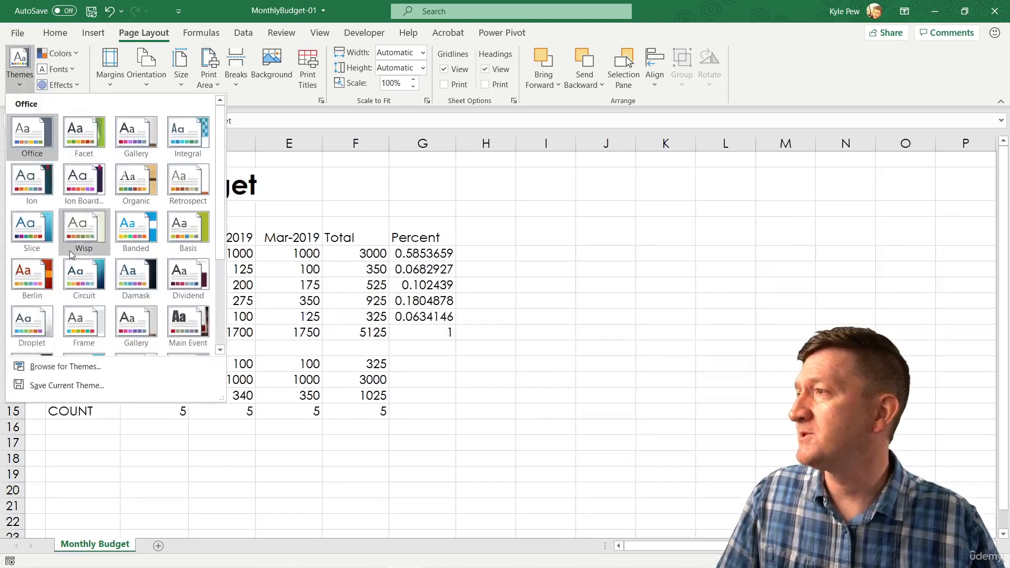
pyautogui.click(84, 279)
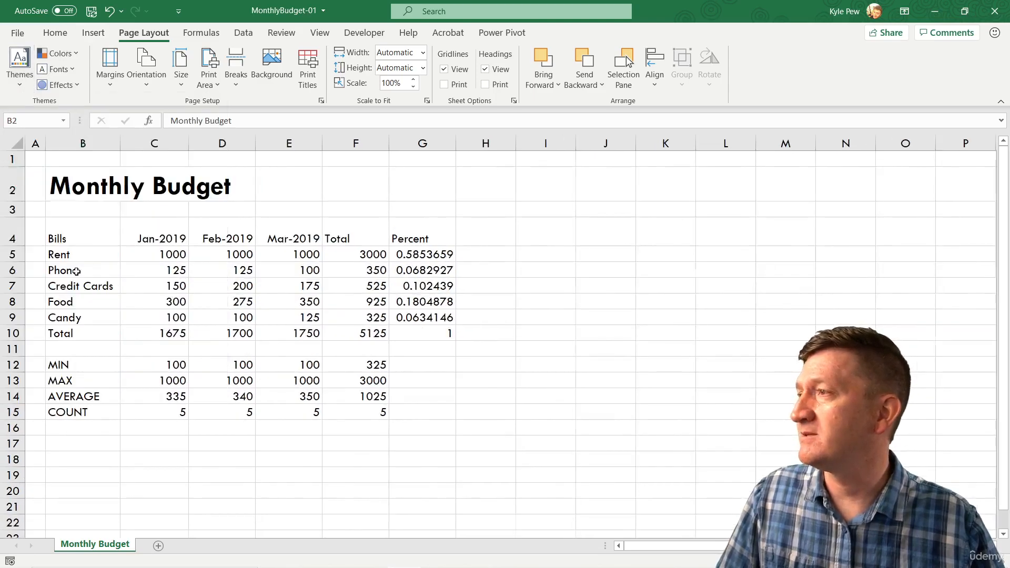
pyautogui.click(55, 33)
pyautogui.click(246, 80)
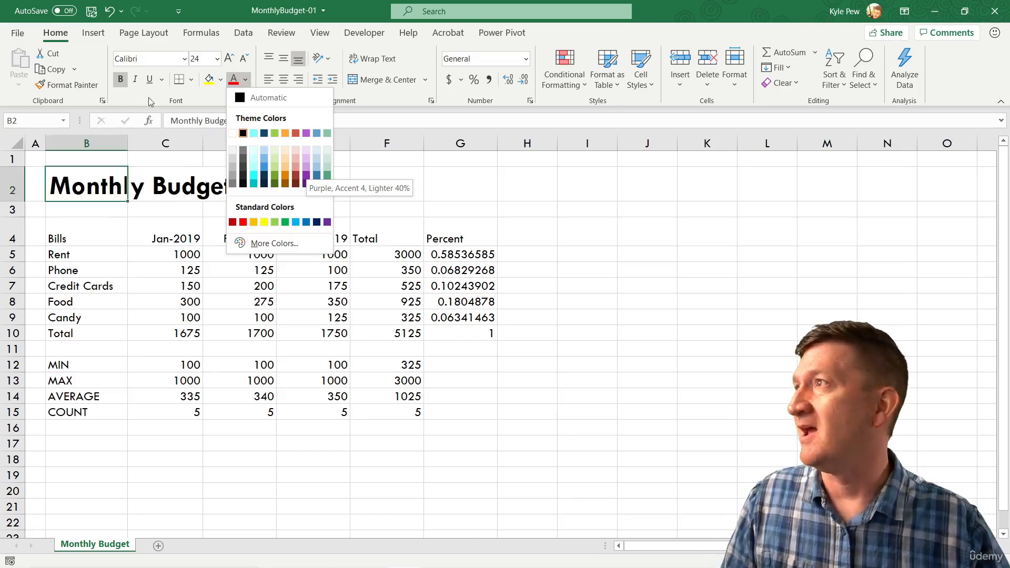
# - Switch the workbook back to the Office theme
pyautogui.click(142, 35)
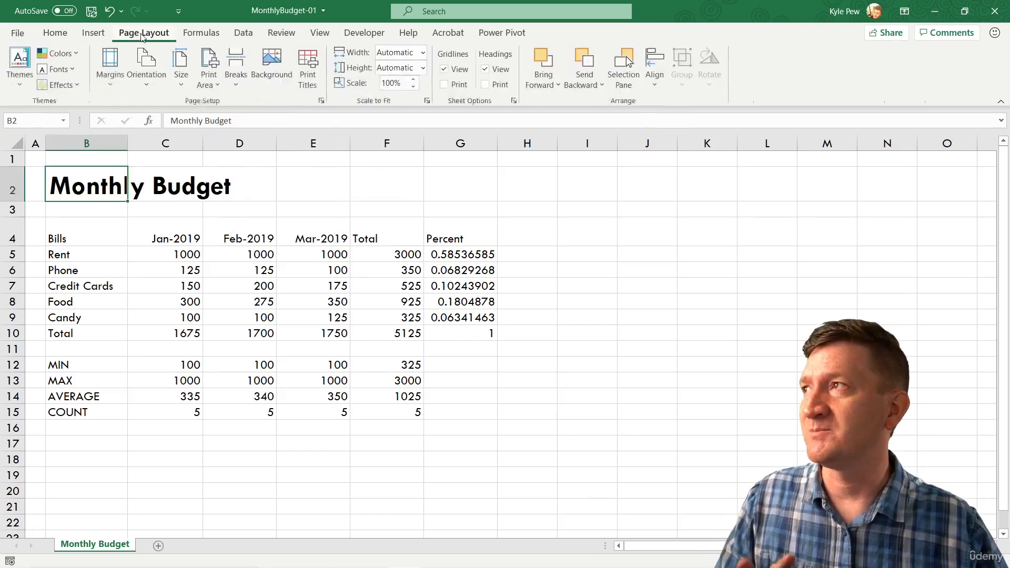
pyautogui.click(21, 82)
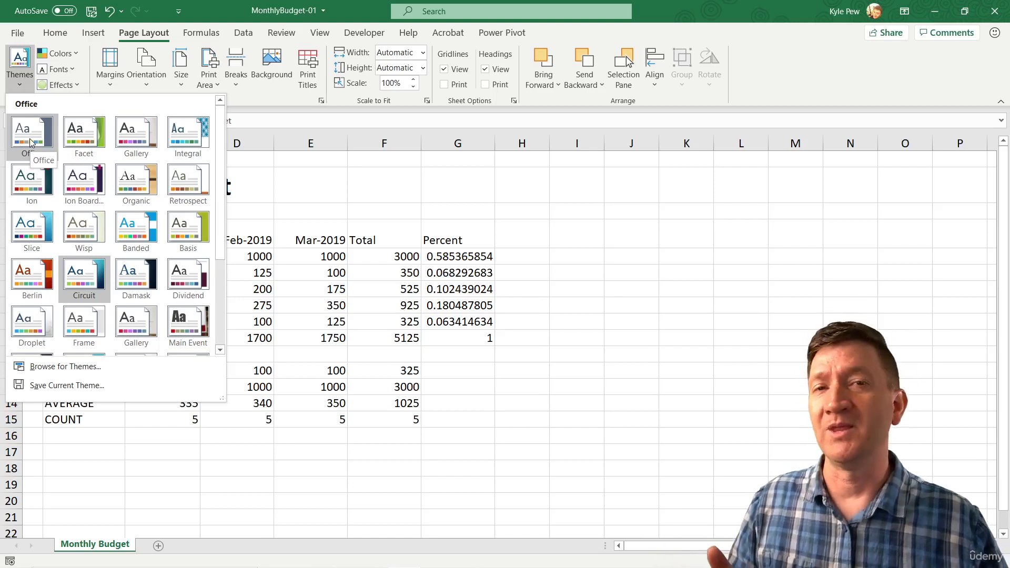
pyautogui.click(30, 142)
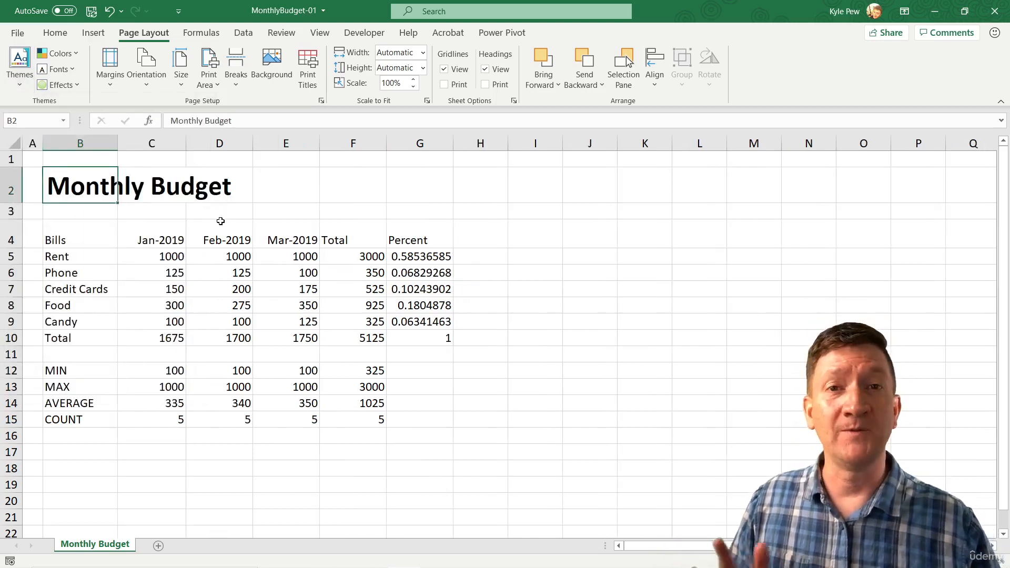
# - Color the Monthly Budget title in cell B2 with the theme color Blue, Accent 1 and set its font to Arial Black
pyautogui.click(55, 33)
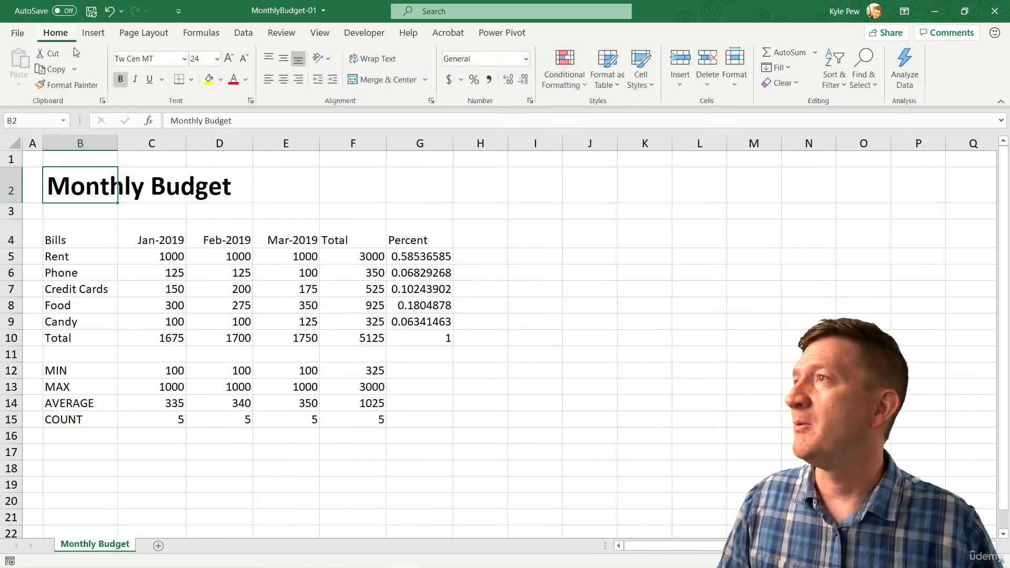
pyautogui.click(245, 80)
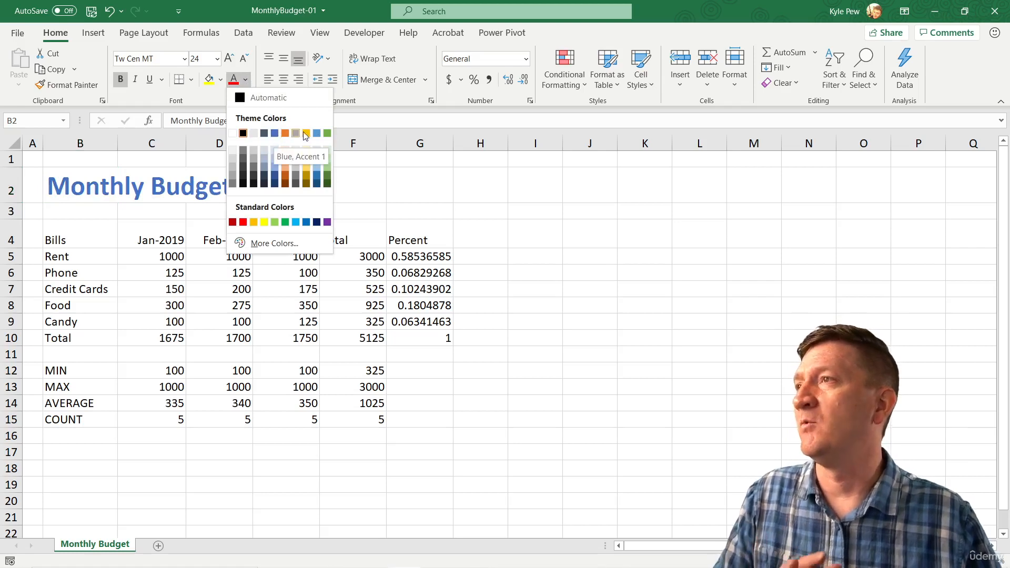
pyautogui.click(275, 133)
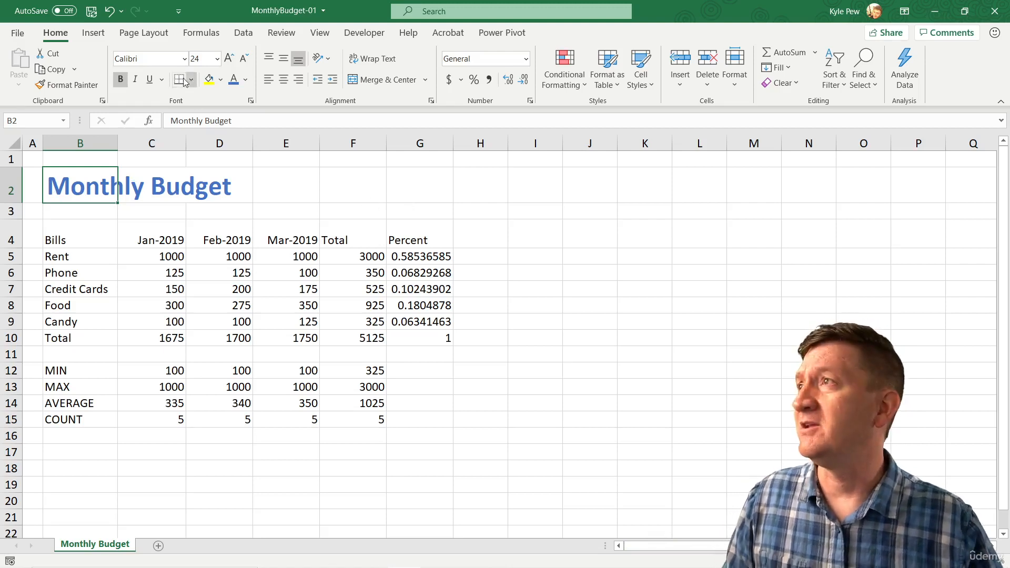
pyautogui.click(184, 59)
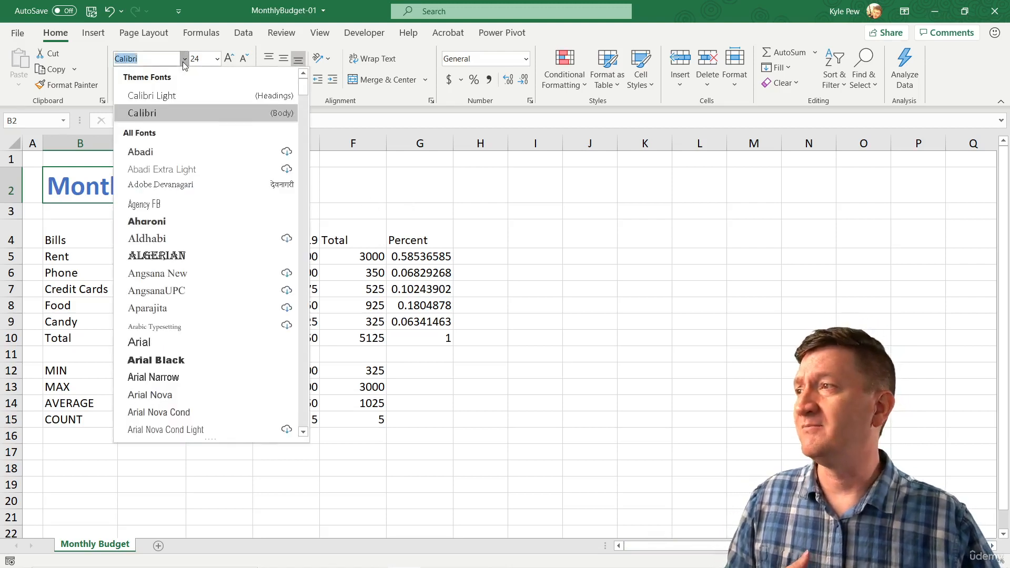
pyautogui.click(148, 359)
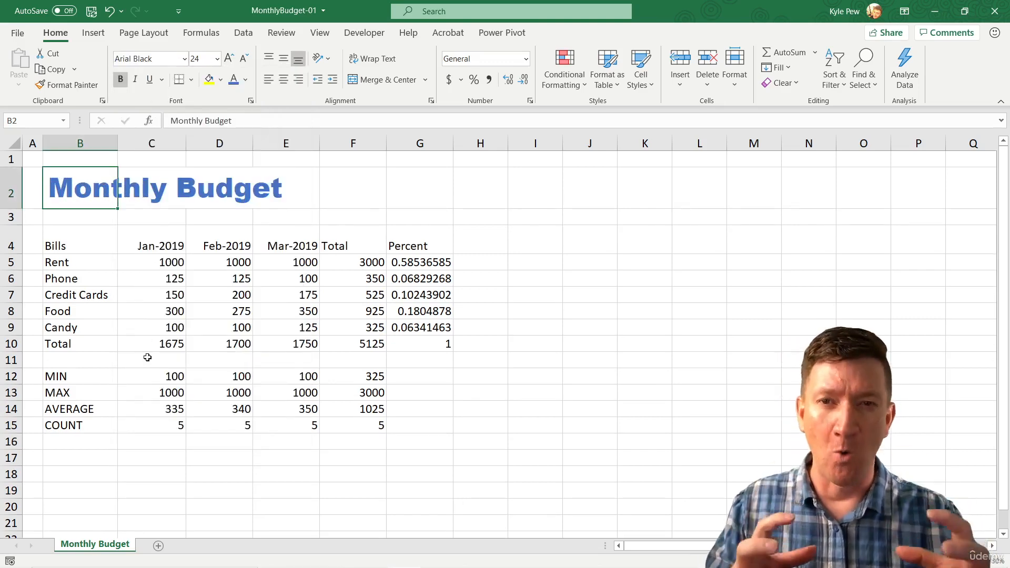